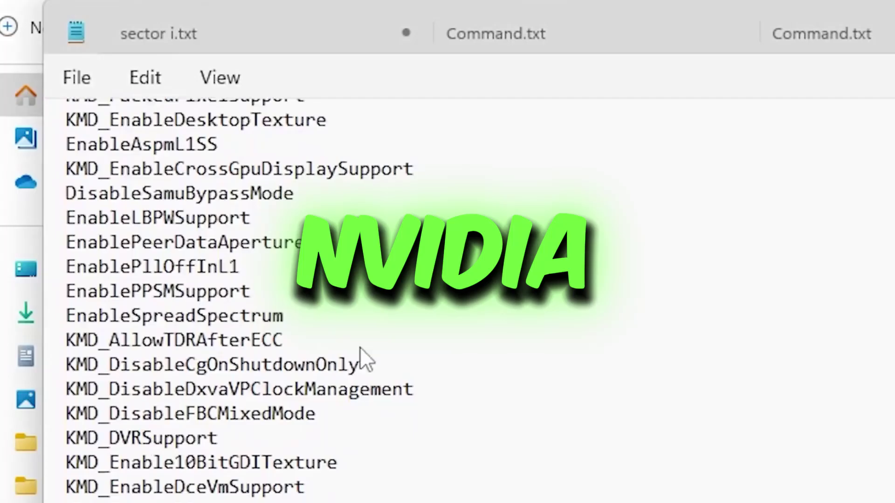
- View Fortnite's boost ping stats, browse the supported games library, then open the description's GearUp Booster link
{"action": "scroll", "coordinate": [360, 347], "scroll_direction": "down", "scroll_amount": 5}
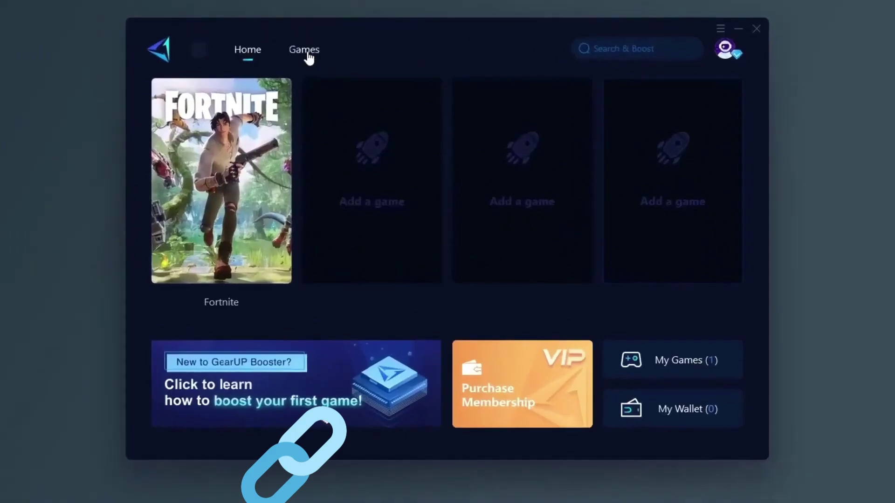
{"action": "left_click", "coordinate": [214, 305]}
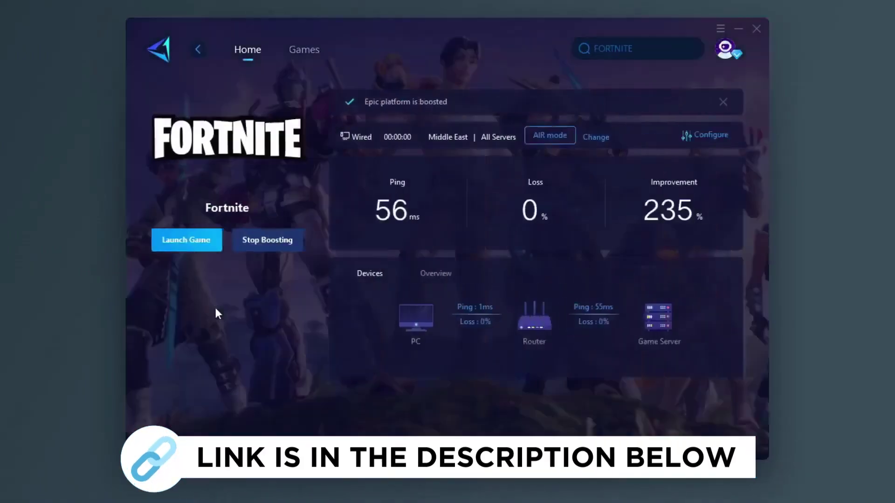
{"action": "left_click", "coordinate": [304, 50]}
{"action": "scroll", "coordinate": [420, 117], "scroll_direction": "down", "scroll_amount": 2}
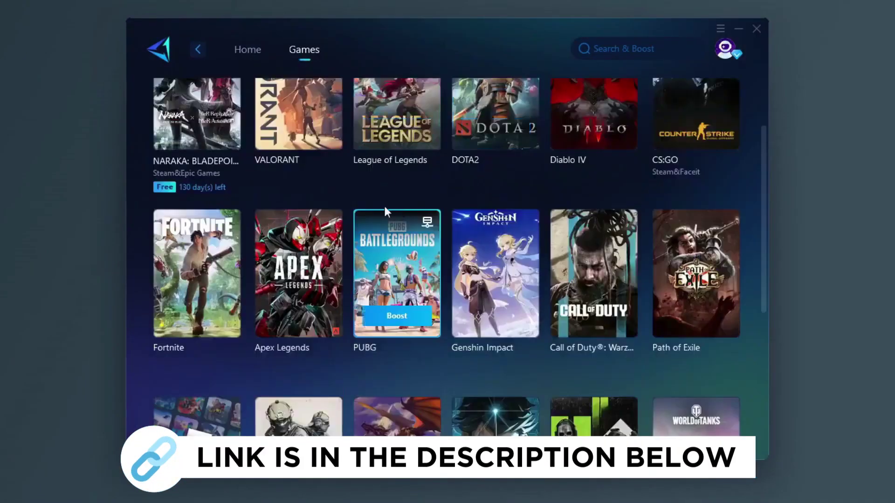
{"action": "scroll", "coordinate": [441, 193], "scroll_direction": "down", "scroll_amount": 4}
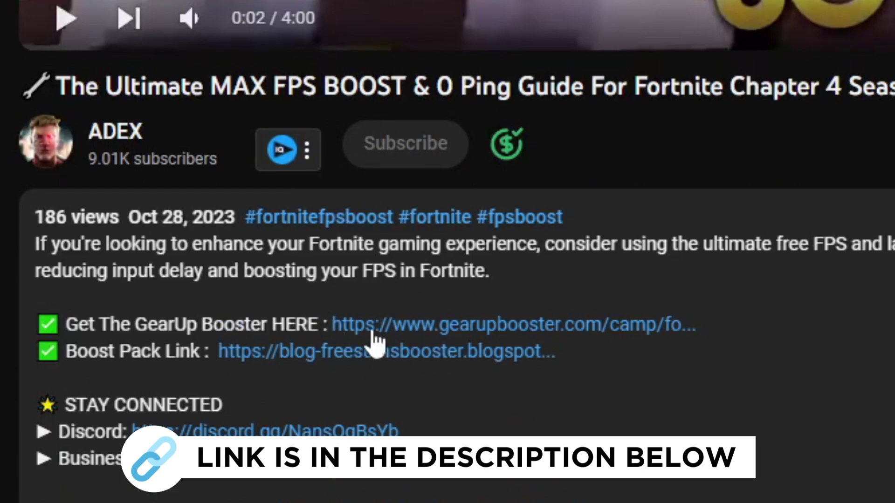
{"action": "left_click", "coordinate": [484, 326]}
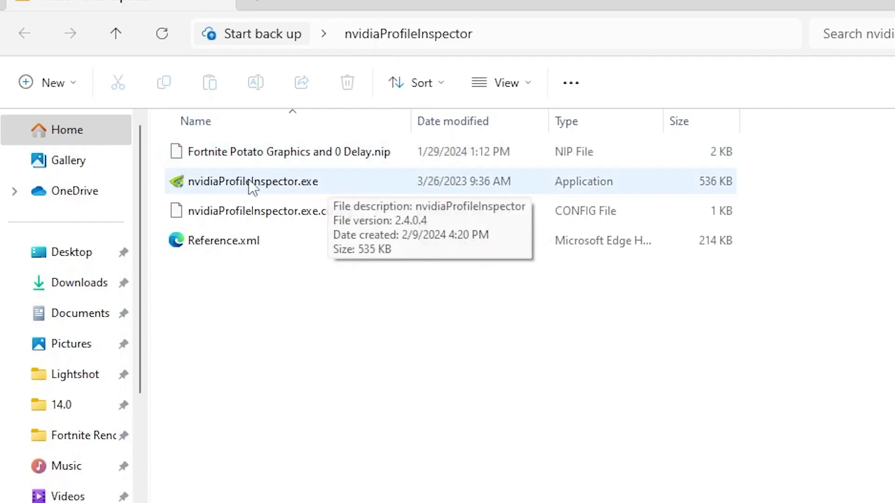
- Launch nvidiaProfileInspector.exe and allow it to run as administrator
{"action": "double_click", "coordinate": [291, 184]}
{"action": "left_click", "coordinate": [456, 500]}
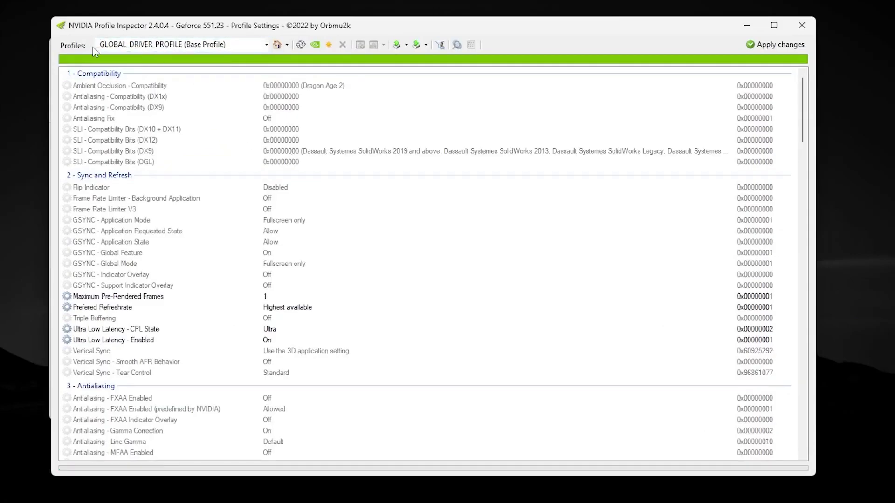
- Search 'fort' to load the Fortnite profile and scroll down to its Texture Filtering settings
{"action": "left_click", "coordinate": [231, 45]}
{"action": "type", "text": "fort"}
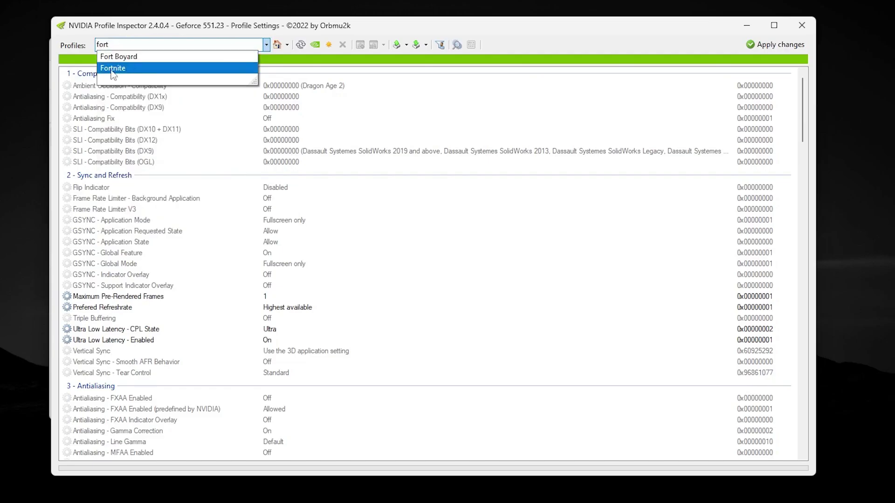
{"action": "left_click", "coordinate": [112, 69]}
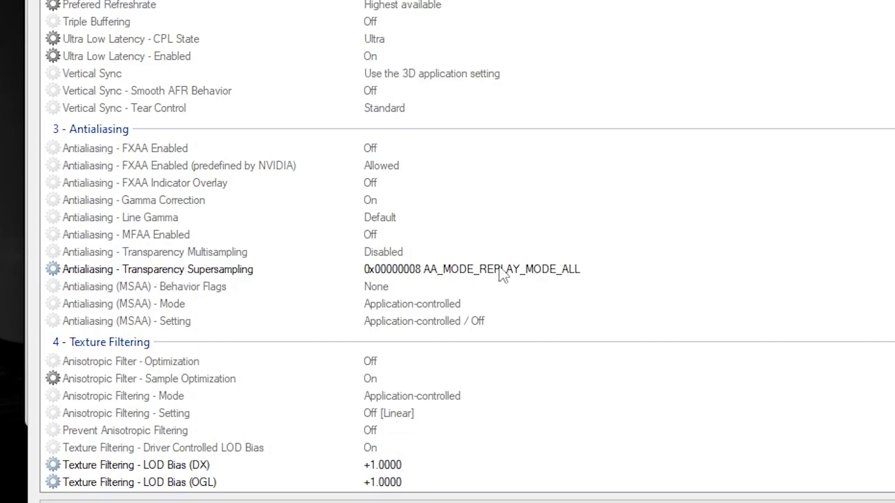
{"action": "scroll", "coordinate": [469, 273], "scroll_direction": "down", "scroll_amount": 2}
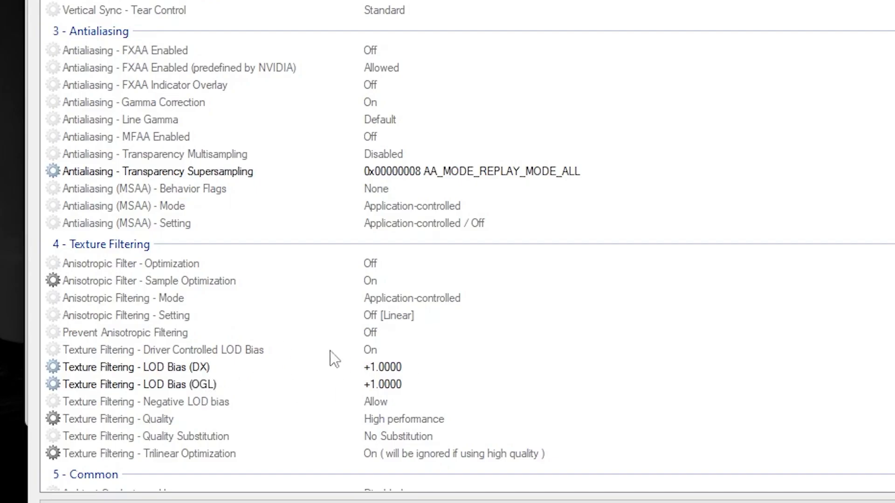
- Set LOD Bias (OGL) and LOD Bias (DX) each to +2.0000, then apply the changes
{"action": "left_click", "coordinate": [489, 366]}
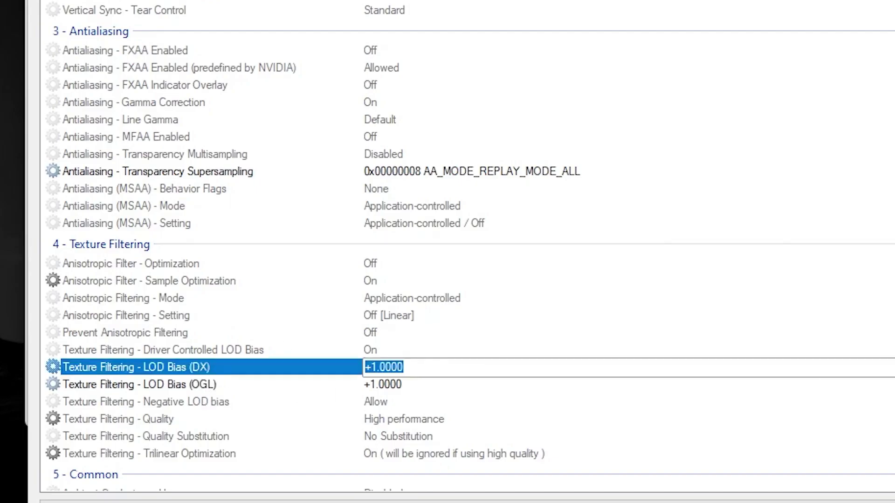
{"action": "key", "text": "alt+Down"}
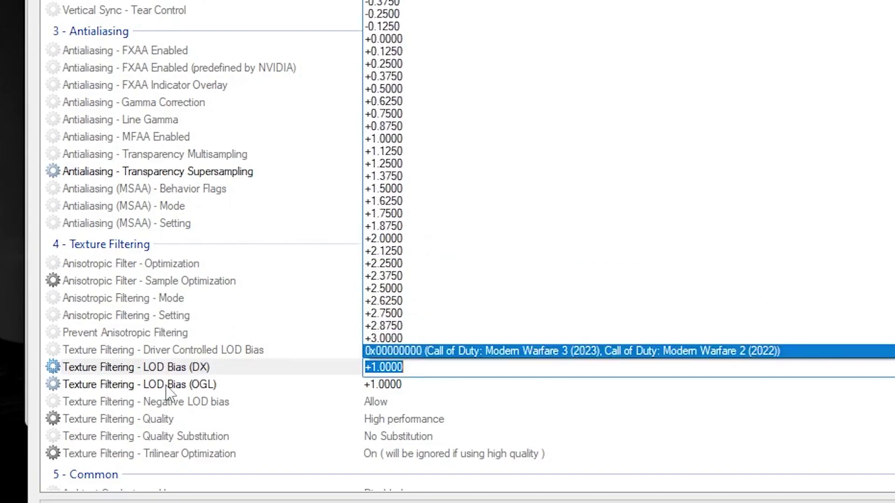
{"action": "left_click", "coordinate": [453, 388]}
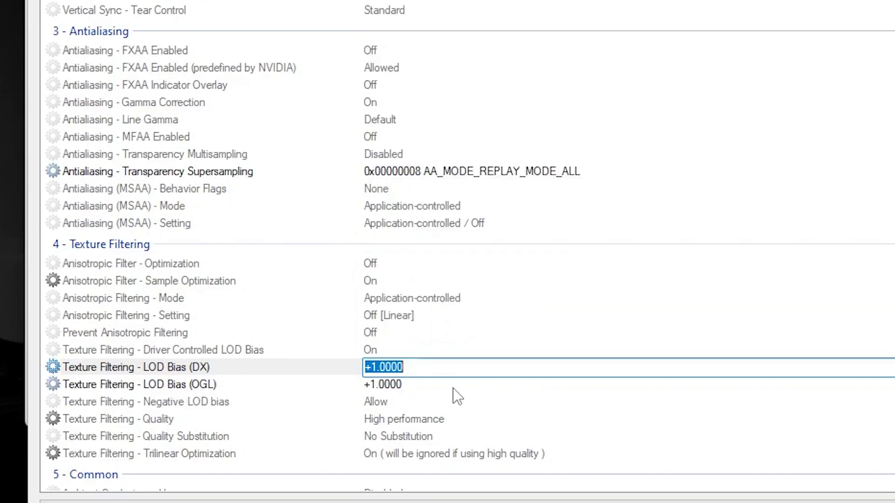
{"action": "left_click", "coordinate": [453, 385]}
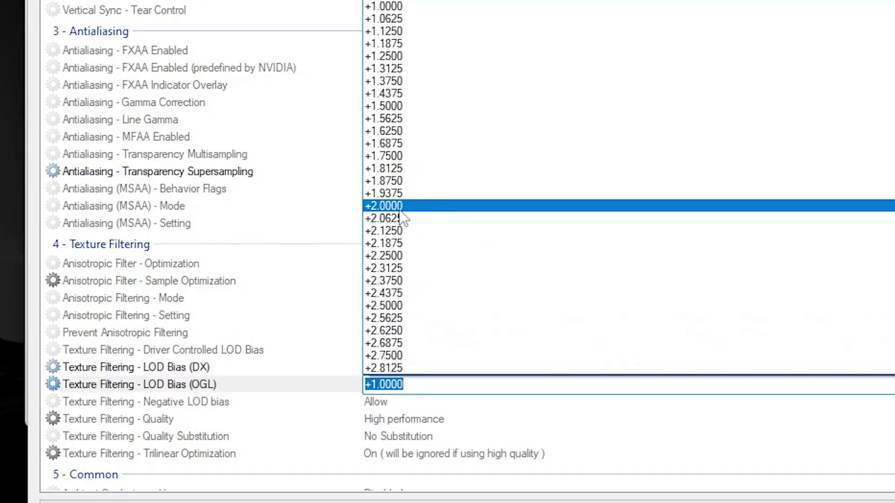
{"action": "left_click", "coordinate": [399, 210]}
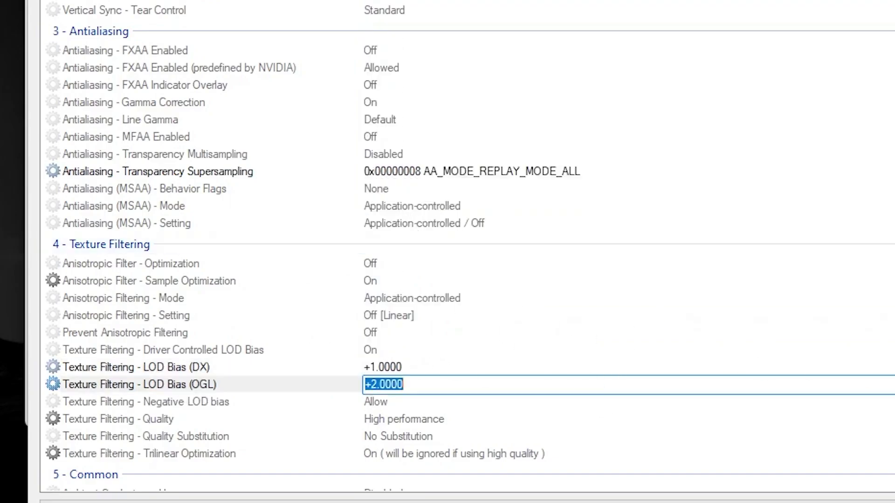
{"action": "left_click", "coordinate": [453, 367]}
{"action": "left_click", "coordinate": [453, 368]}
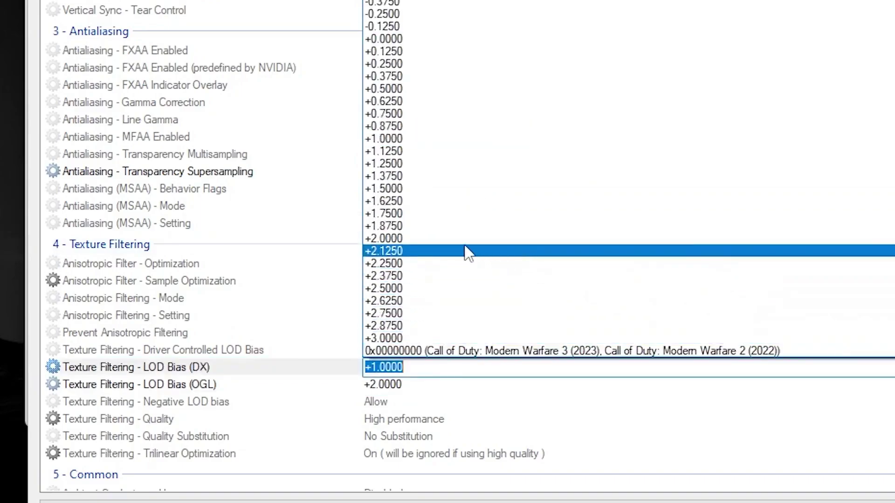
{"action": "left_click", "coordinate": [398, 236]}
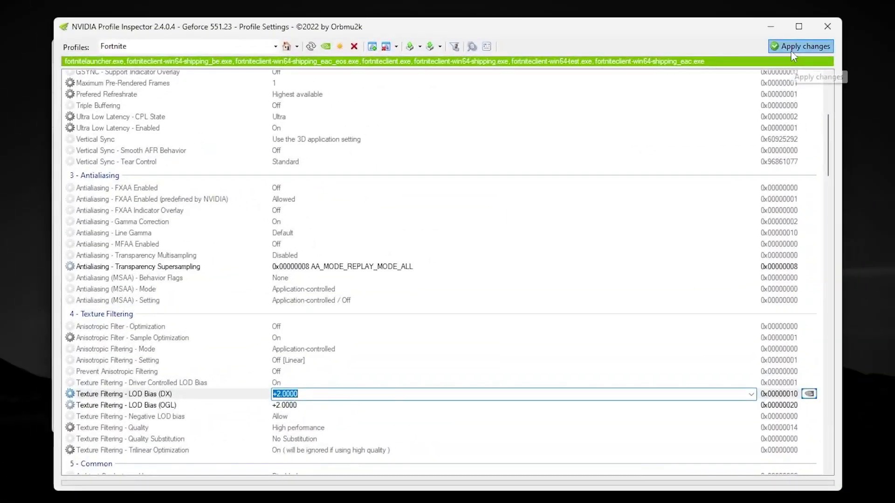
{"action": "left_click", "coordinate": [799, 46]}
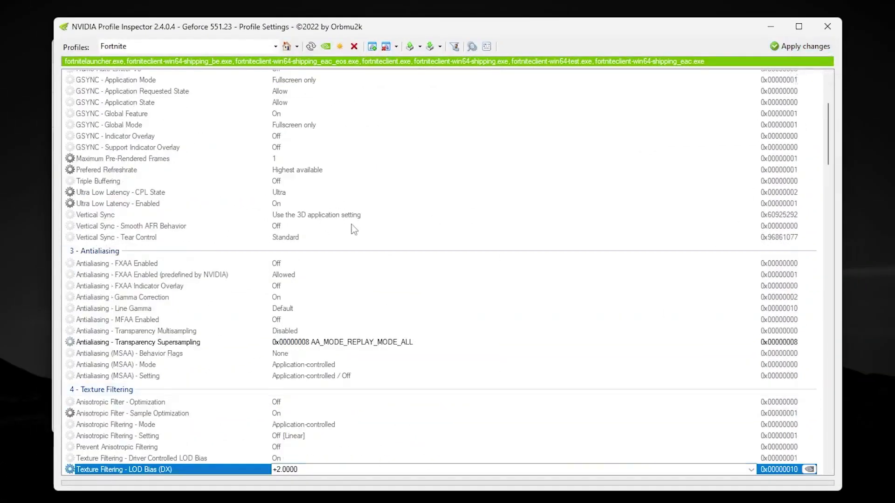
- Browse Import profile(s) for the Fortnite Potato Graphics and 0 Delay.nip file, close the picker, and apply changes
{"action": "left_click", "coordinate": [431, 47]}
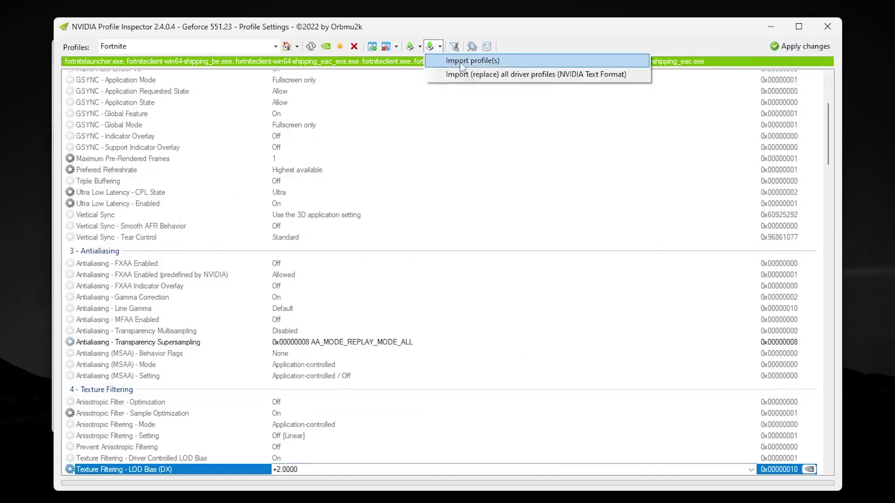
{"action": "left_click", "coordinate": [488, 62]}
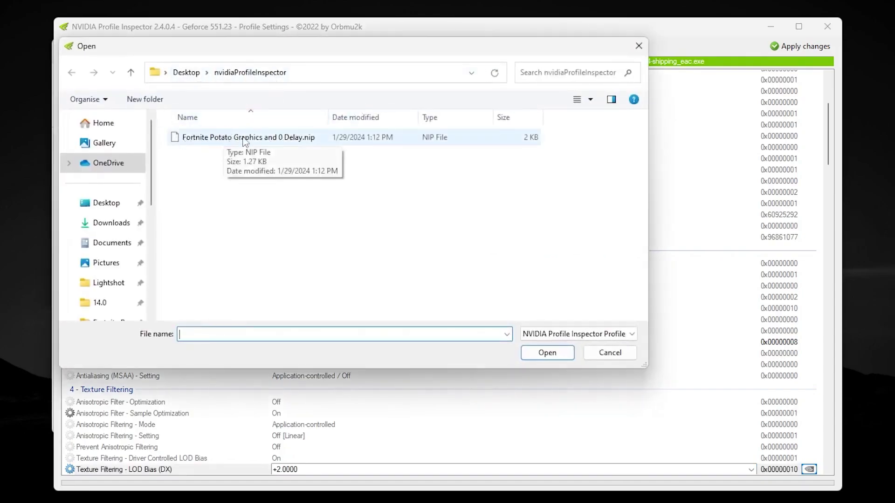
{"action": "left_click", "coordinate": [611, 353]}
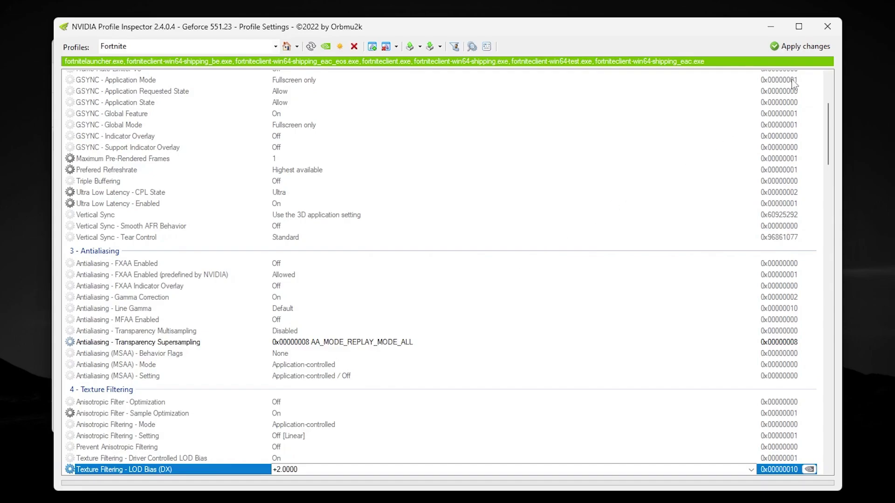
{"action": "left_click", "coordinate": [786, 49]}
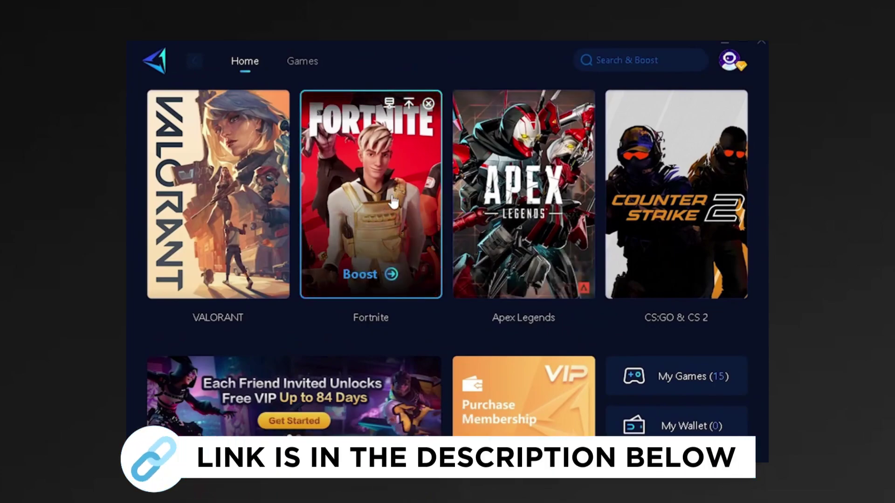
- Click Boost on the Fortnite card in GearUP Booster's Home tab
{"action": "left_click", "coordinate": [368, 202]}
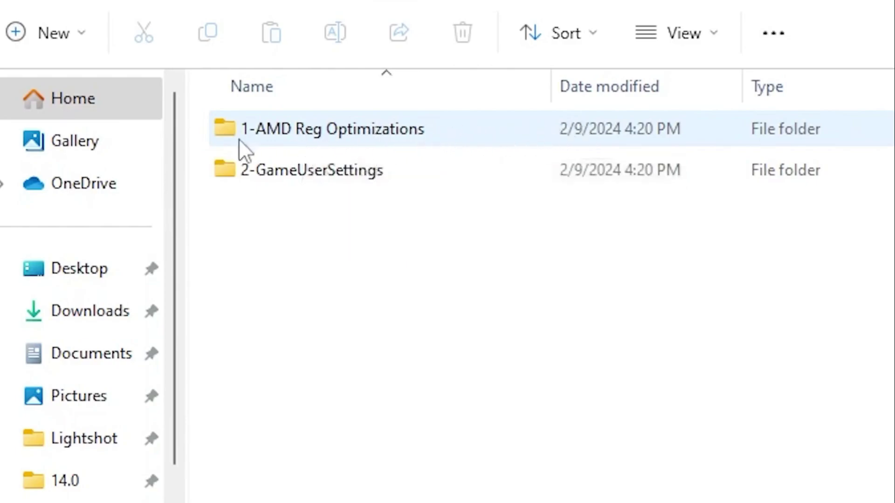
{"action": "double_click", "coordinate": [316, 136]}
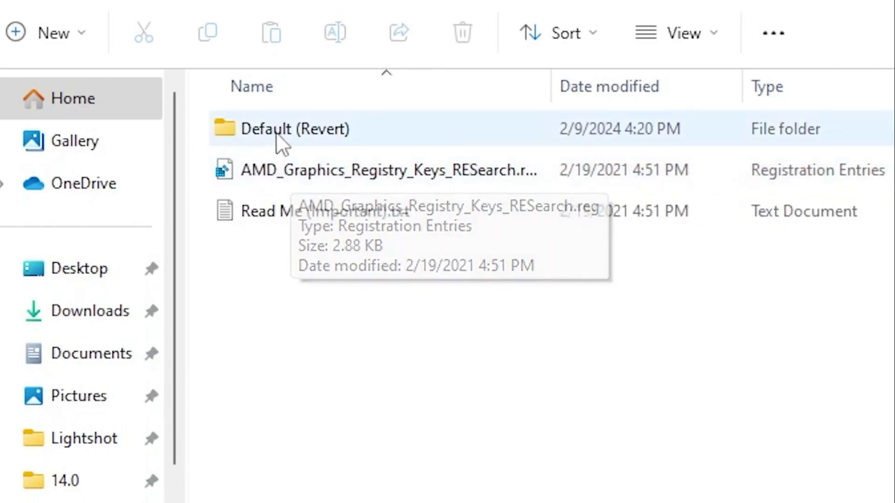
{"action": "double_click", "coordinate": [292, 135]}
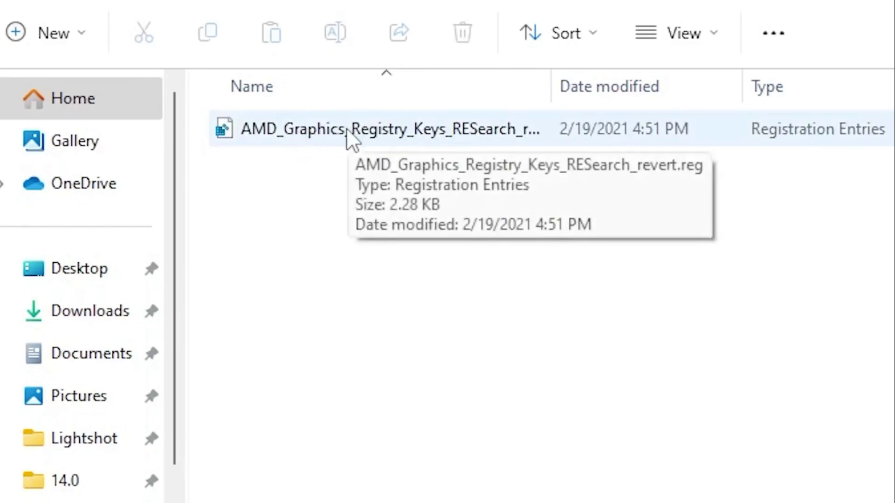
{"action": "key", "text": "alt+Left"}
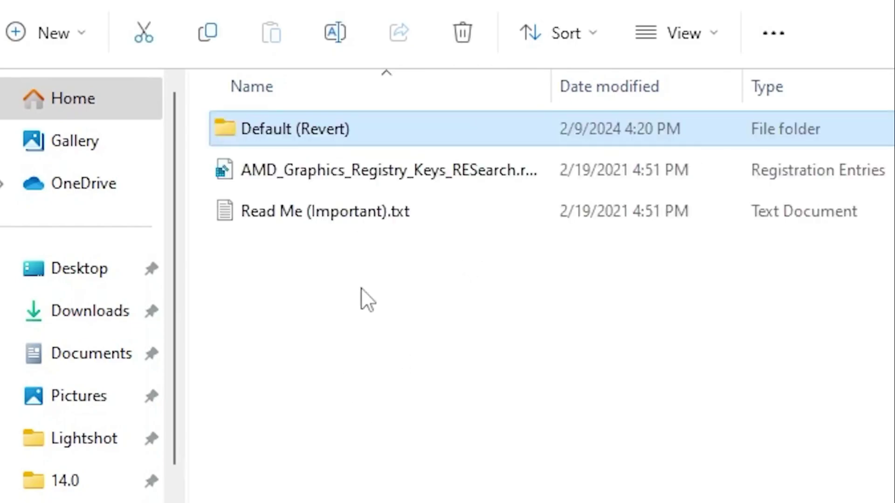
{"action": "double_click", "coordinate": [390, 216]}
{"action": "scroll", "coordinate": [586, 275], "scroll_direction": "down", "scroll_amount": 15}
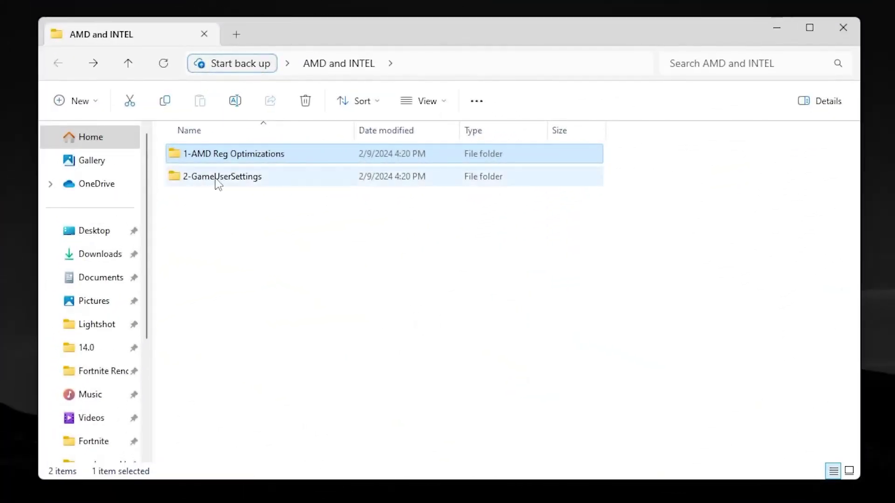
- Copy GameUserSettings.ini from the 2-GameUserSettings folder and bring up the Run prompt
{"action": "double_click", "coordinate": [247, 179]}
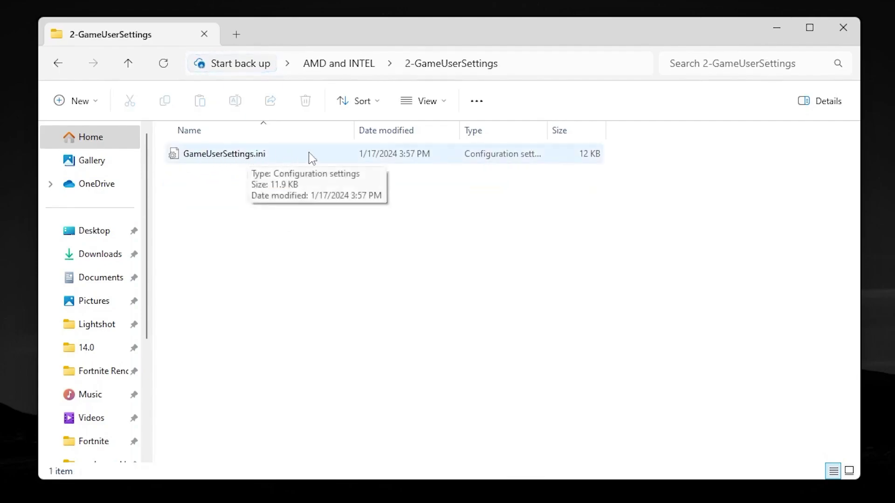
{"action": "right_click", "coordinate": [202, 158]}
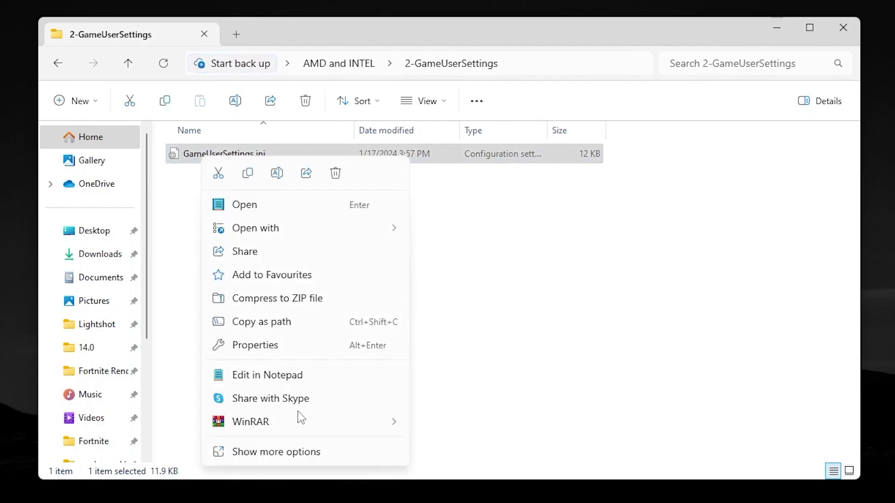
{"action": "left_click", "coordinate": [273, 454]}
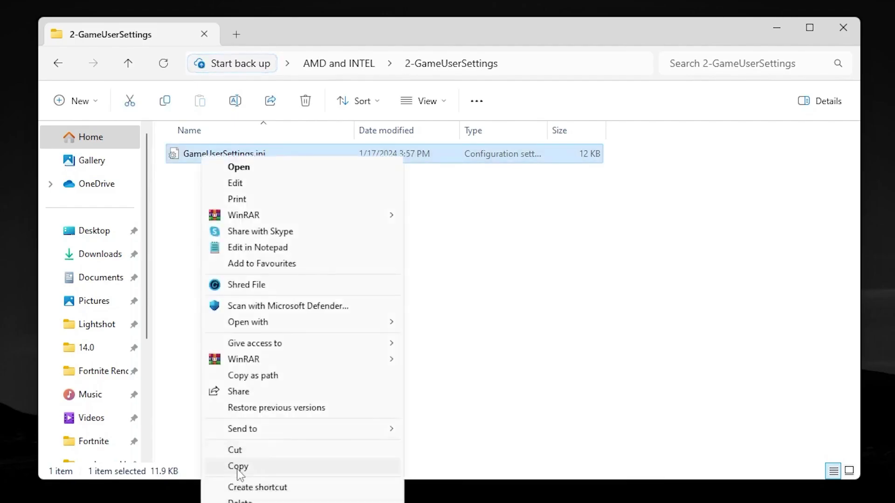
{"action": "left_click", "coordinate": [273, 467]}
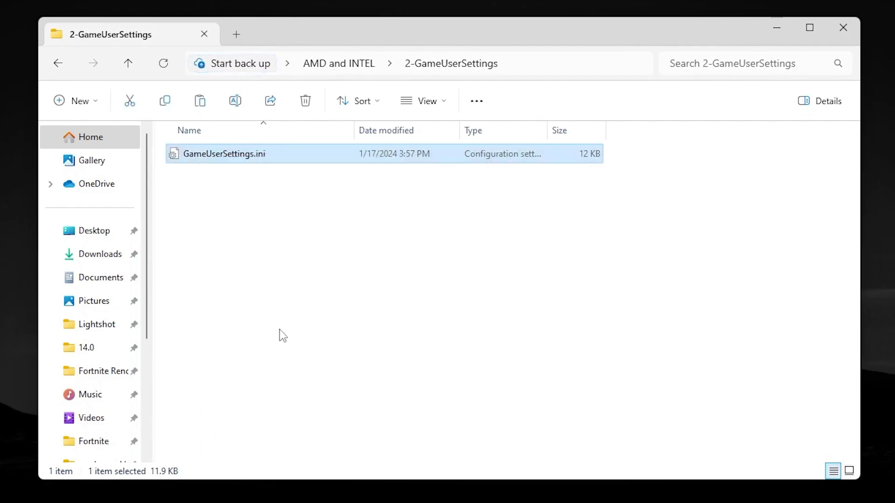
{"action": "key", "text": "super+r"}
{"action": "left_click_drag", "start_coordinate": [651, 140], "coordinate": [534, 176]}
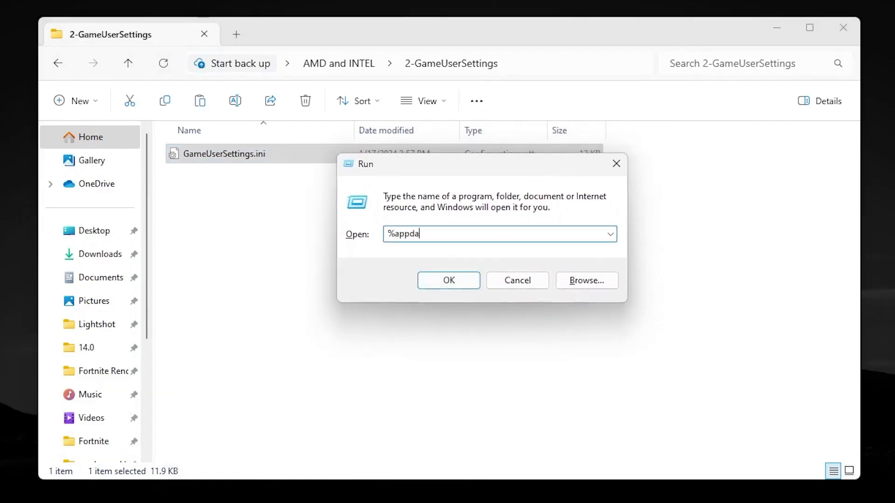
- Navigate via %appdata% to AppData\Local\FortniteGame\Saved\Config\WindowsClient
{"action": "type", "text": "%appdata%"}
{"action": "key", "text": "Return"}
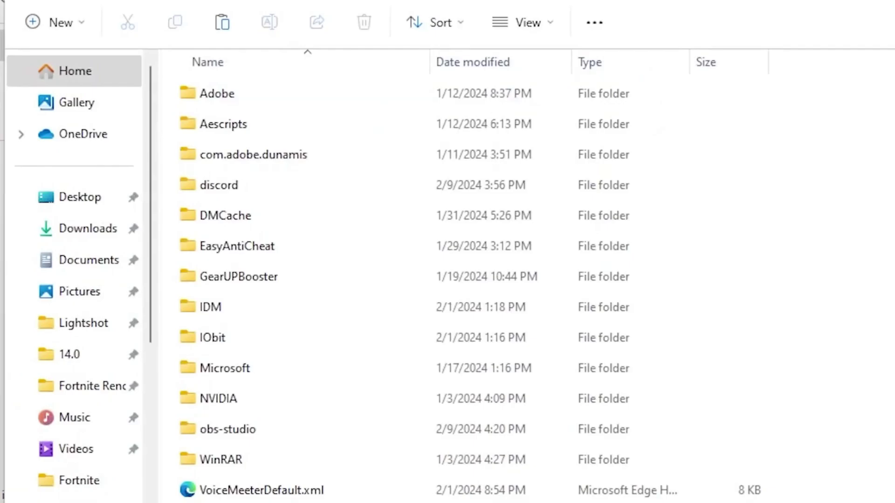
{"action": "key", "text": "alt+Up"}
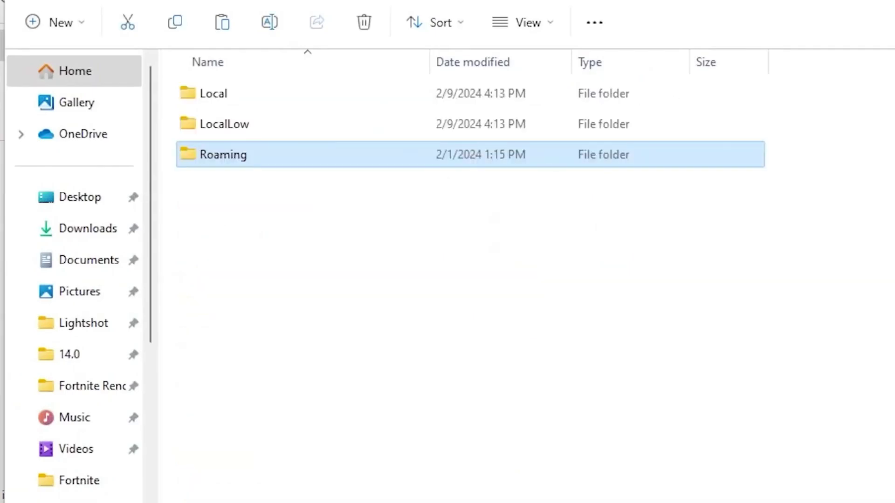
{"action": "double_click", "coordinate": [269, 97]}
{"action": "scroll", "coordinate": [342, 182], "scroll_direction": "down", "scroll_amount": 4}
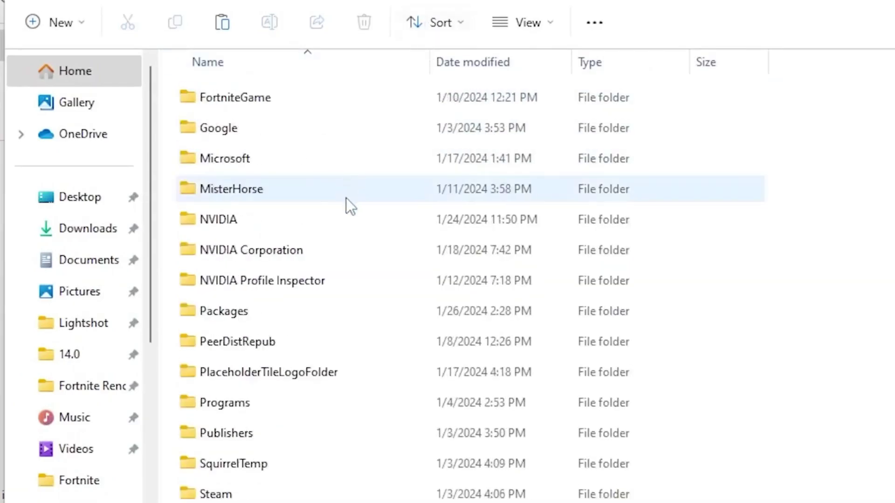
{"action": "scroll", "coordinate": [308, 340], "scroll_direction": "down", "scroll_amount": 1}
{"action": "scroll", "coordinate": [314, 345], "scroll_direction": "up", "scroll_amount": 3}
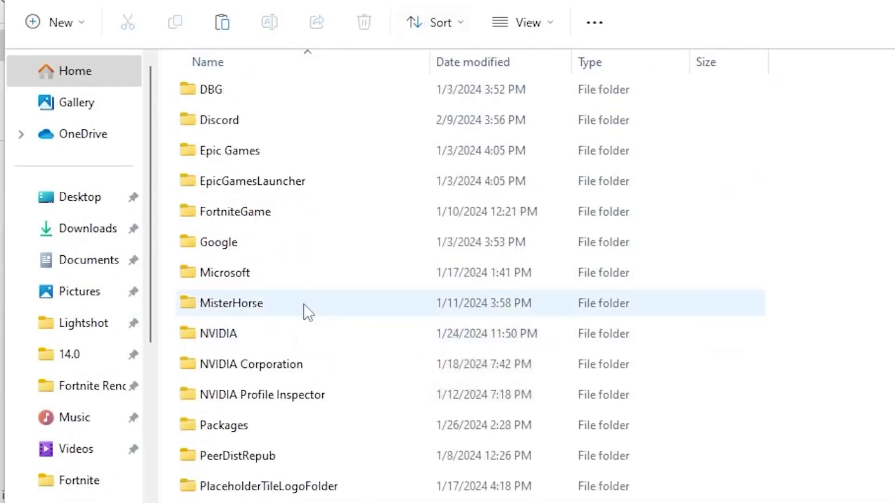
{"action": "double_click", "coordinate": [257, 214]}
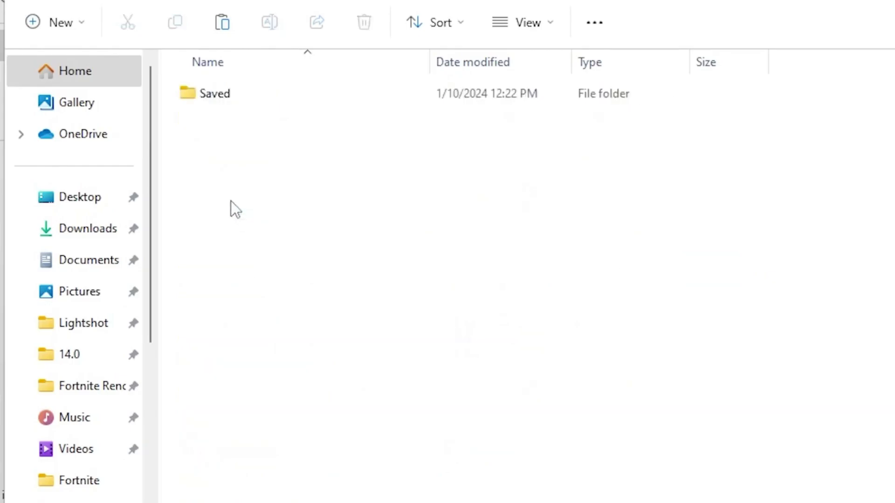
{"action": "double_click", "coordinate": [243, 94]}
{"action": "double_click", "coordinate": [247, 121]}
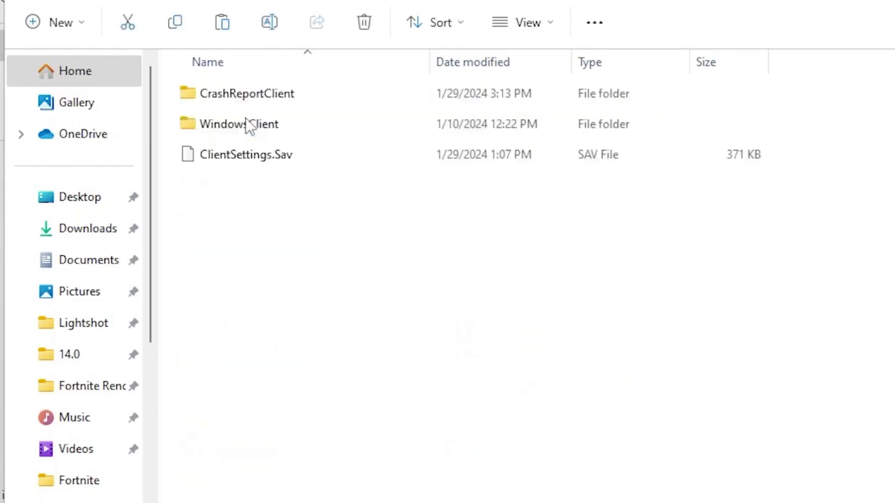
{"action": "double_click", "coordinate": [254, 123]}
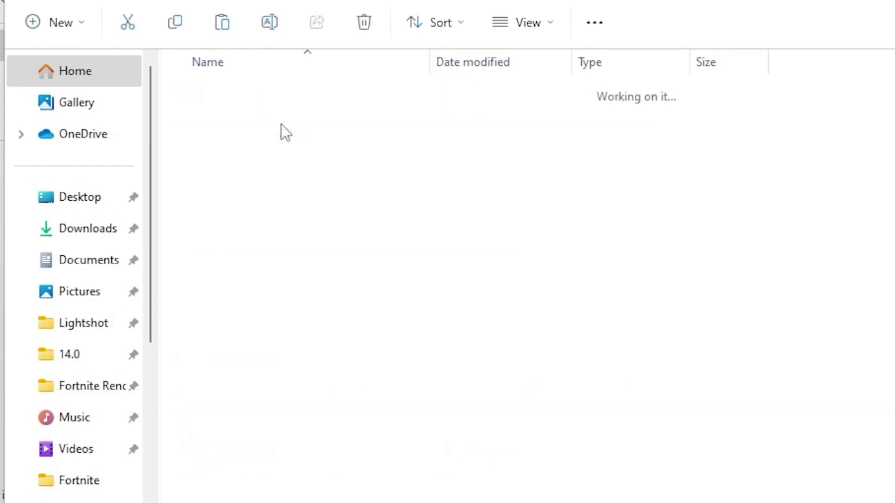
- Paste GameUserSettings.ini there, replacing the existing file
{"action": "right_click", "coordinate": [286, 155]}
{"action": "left_click", "coordinate": [377, 467]}
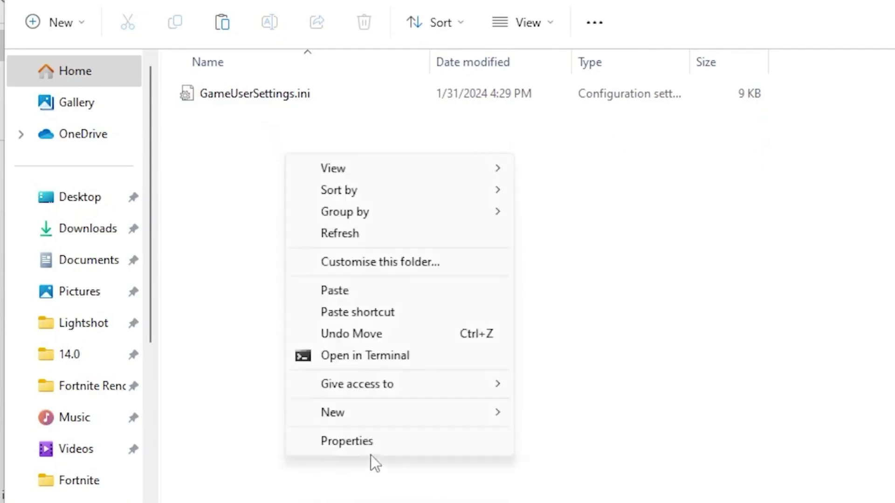
{"action": "left_click", "coordinate": [357, 292]}
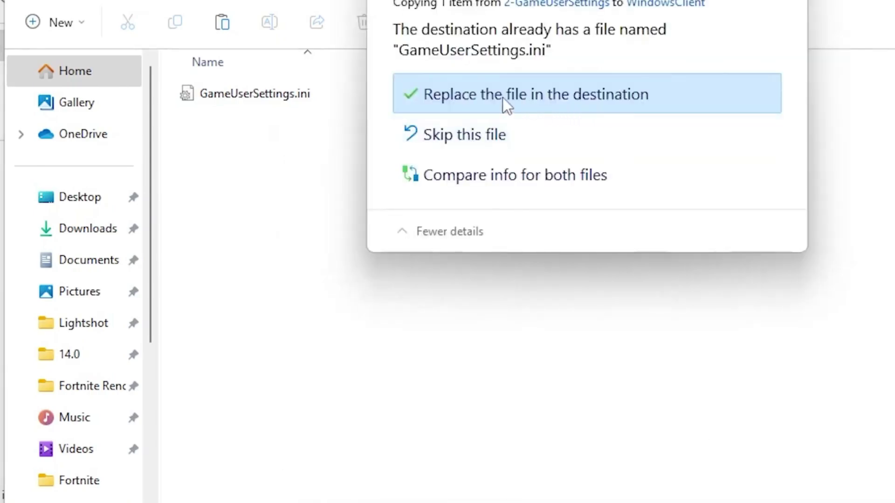
{"action": "left_click", "coordinate": [503, 97]}
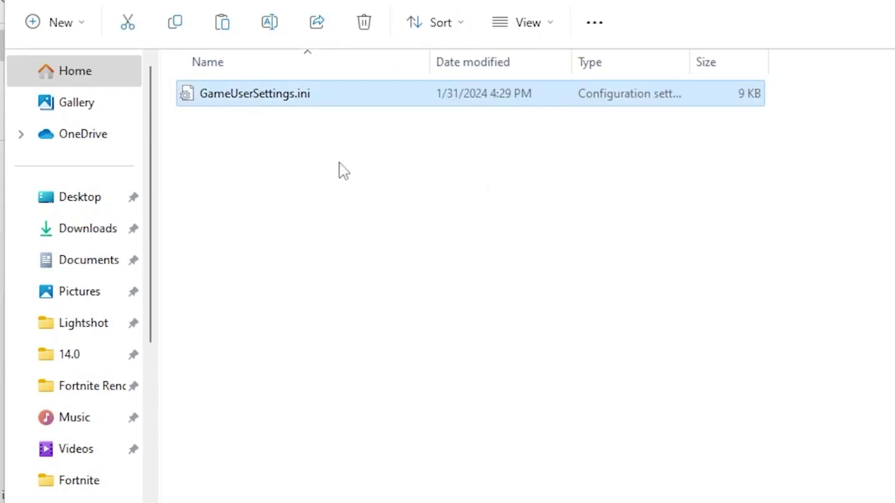